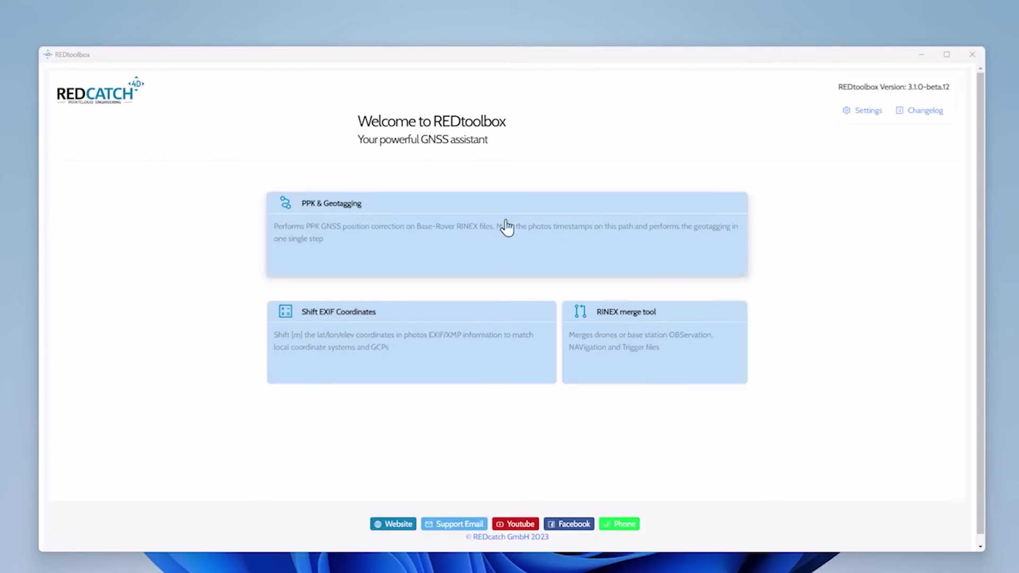
- Start a PPK & Geotagging project, keeping DJI as the supported device
{"action": "left_click", "coordinate": [443, 225]}
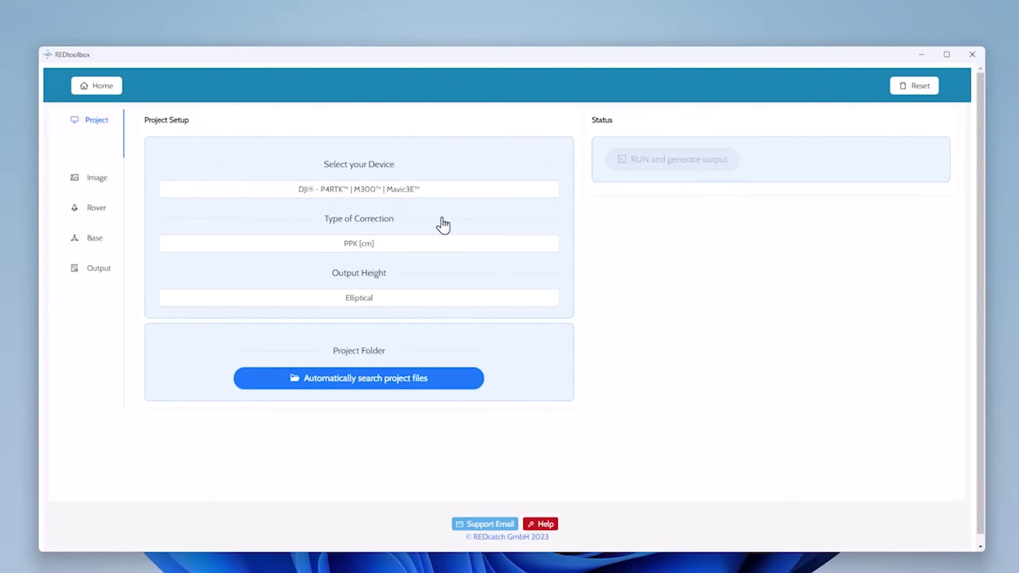
{"action": "left_click", "coordinate": [421, 201]}
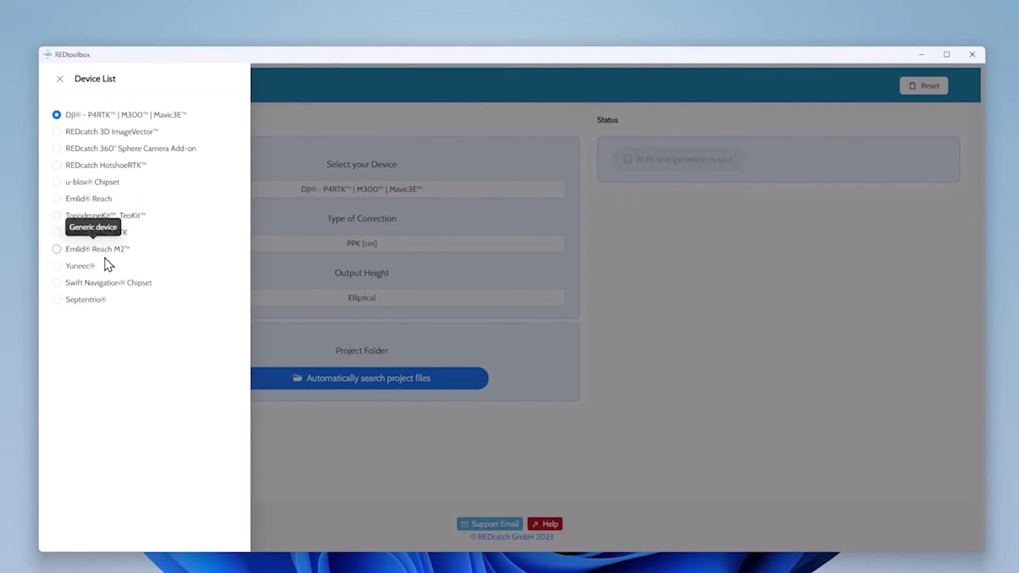
{"action": "left_click", "coordinate": [507, 219]}
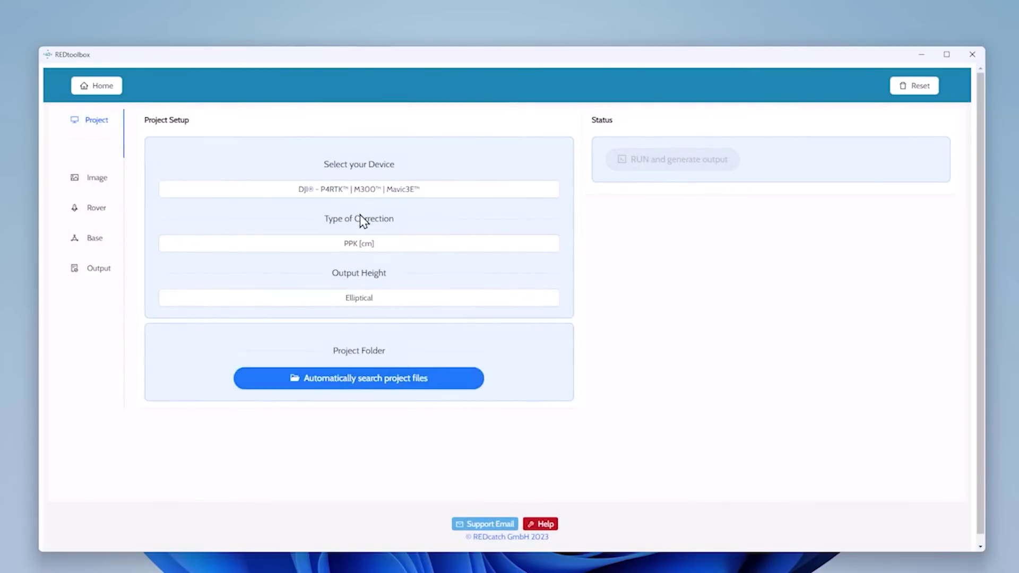
- Set output height to Geoid using the EGM2008_1sec geoid model
{"action": "left_click", "coordinate": [368, 305]}
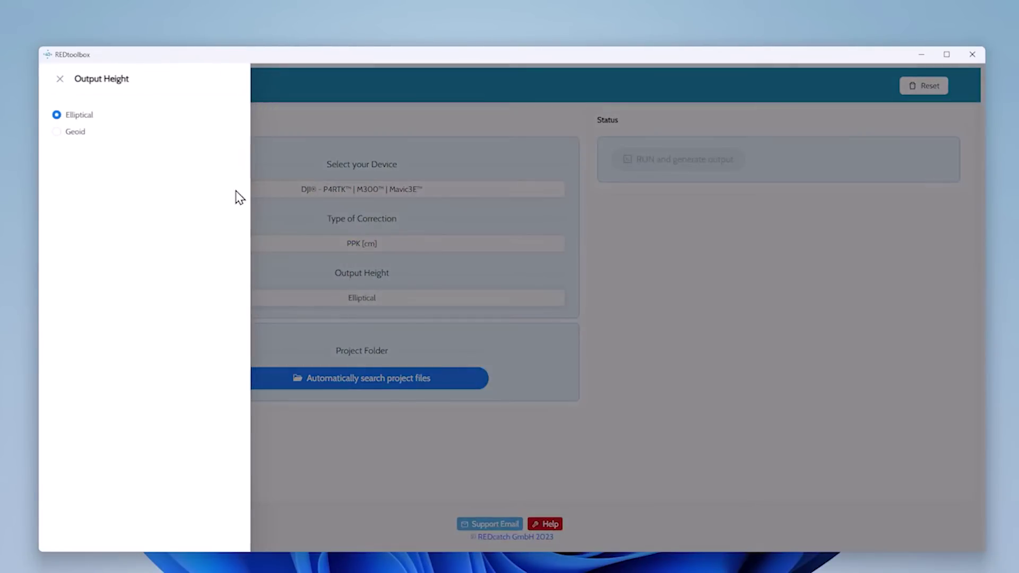
{"action": "left_click", "coordinate": [74, 136]}
{"action": "left_click", "coordinate": [111, 186]}
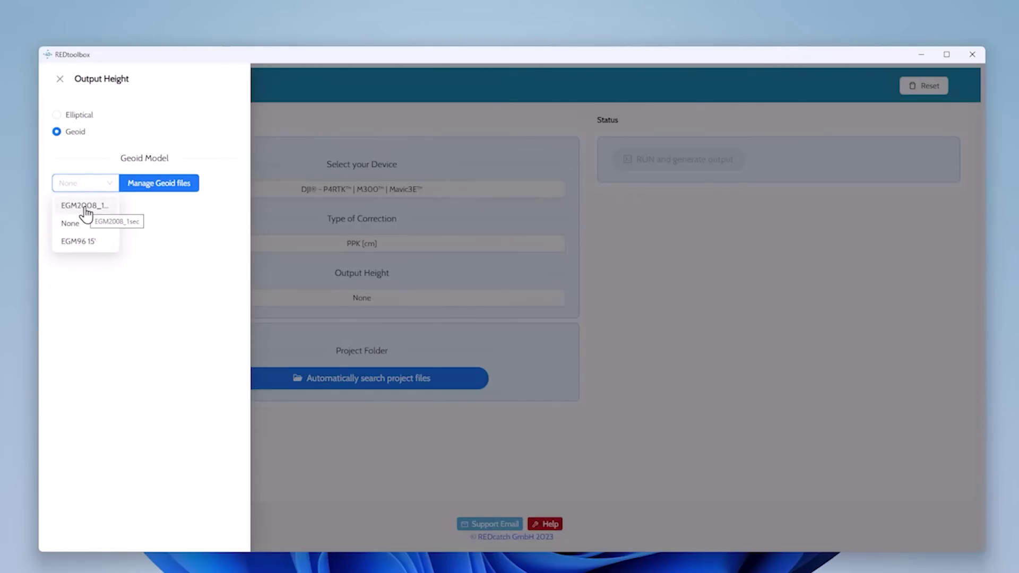
{"action": "left_click", "coordinate": [85, 208]}
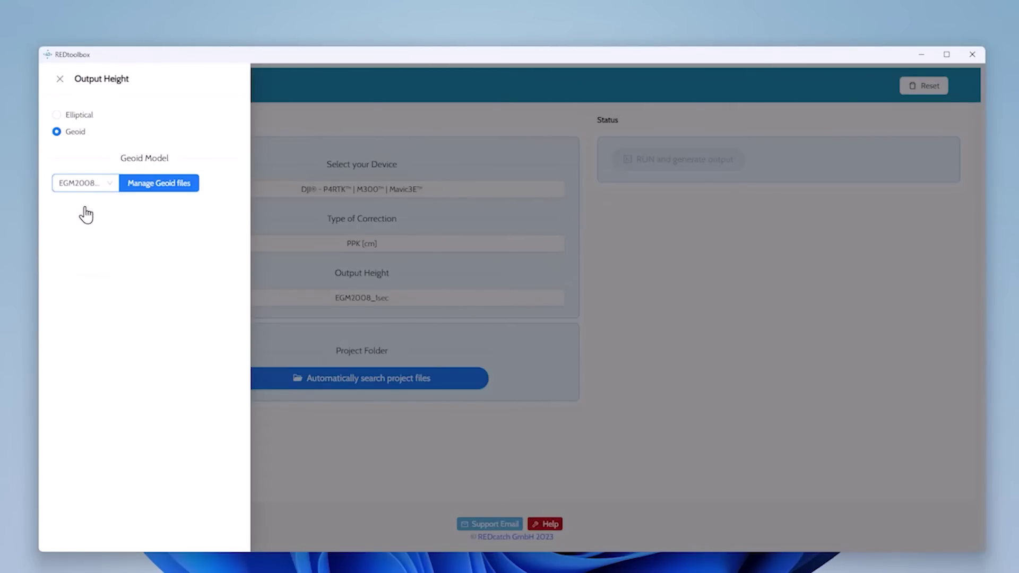
{"action": "left_click", "coordinate": [452, 220]}
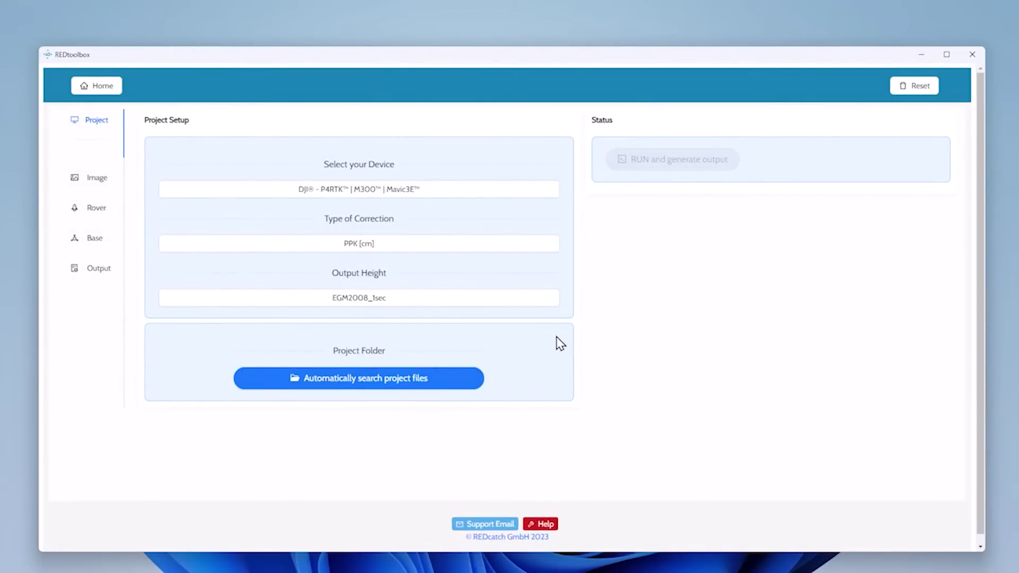
- Auto-search project files in the Multiple flights P1 folder to load images and base data
{"action": "mouse_move", "coordinate": [309, 386]}
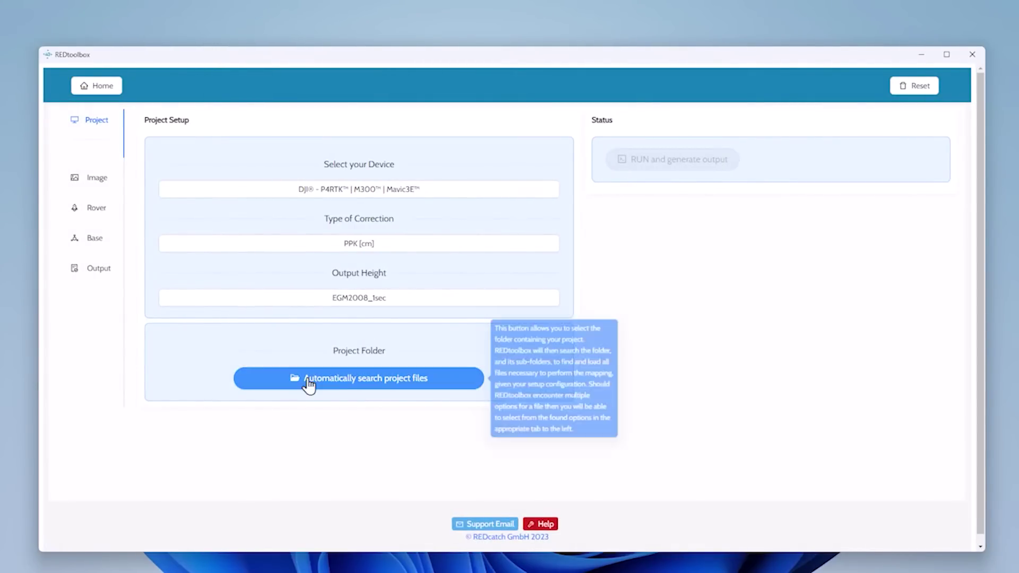
{"action": "left_click", "coordinate": [376, 387]}
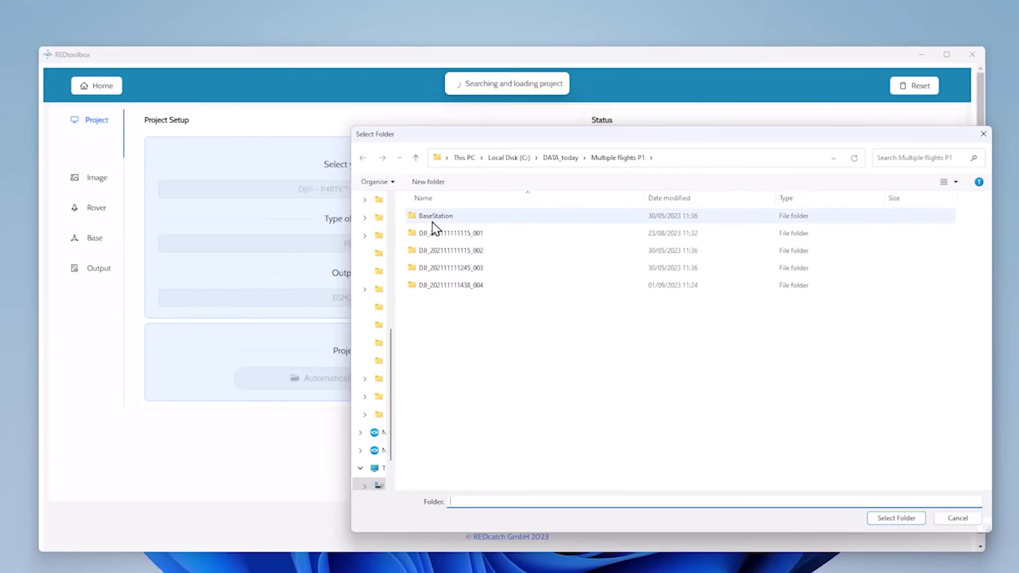
{"action": "left_click", "coordinate": [693, 394]}
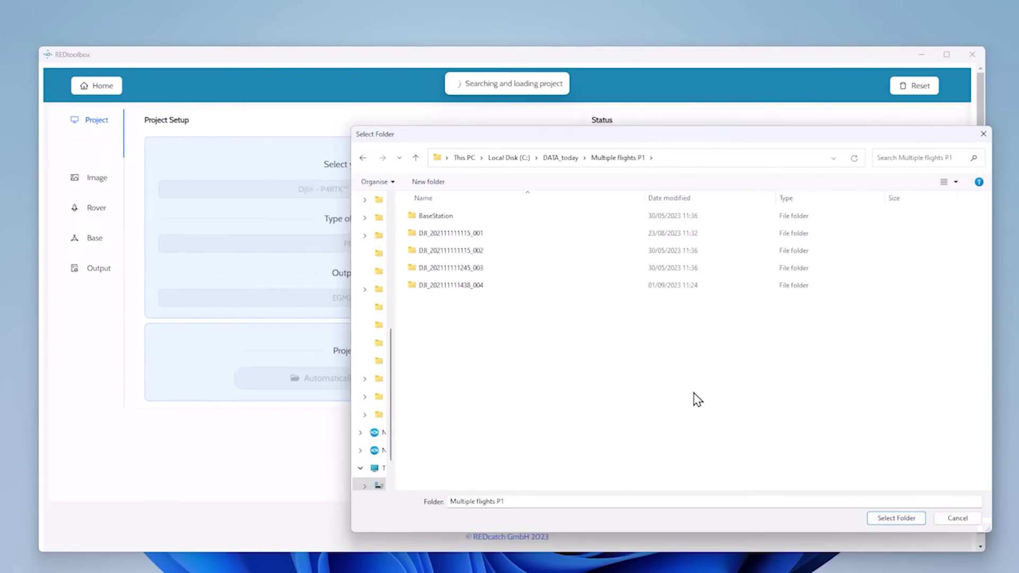
{"action": "left_click", "coordinate": [896, 518]}
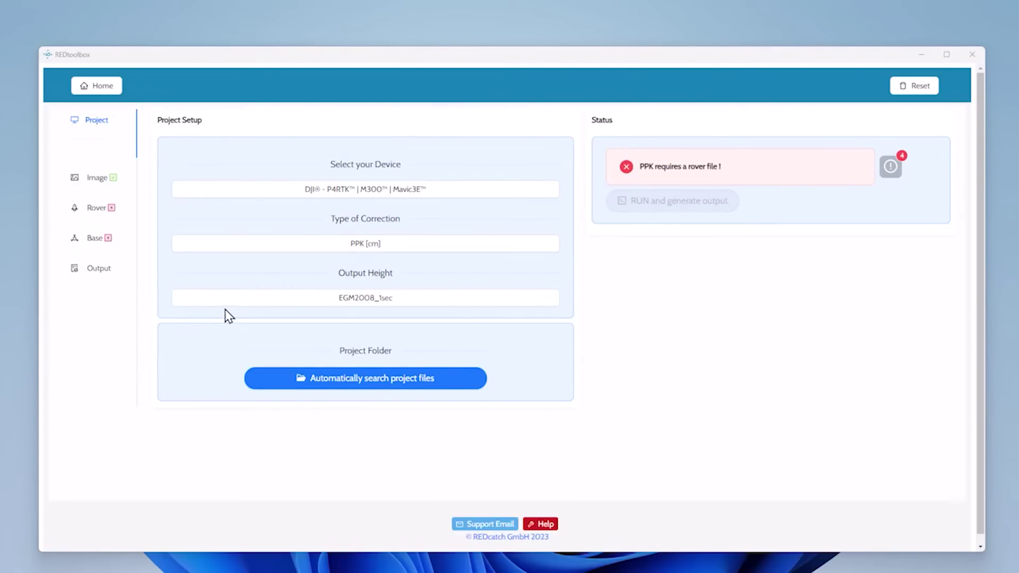
- Merge and load the 001–004 Timestamp.MRK trigger files as the rover trigger, giving 1412 triggers
{"action": "left_click", "coordinate": [98, 183]}
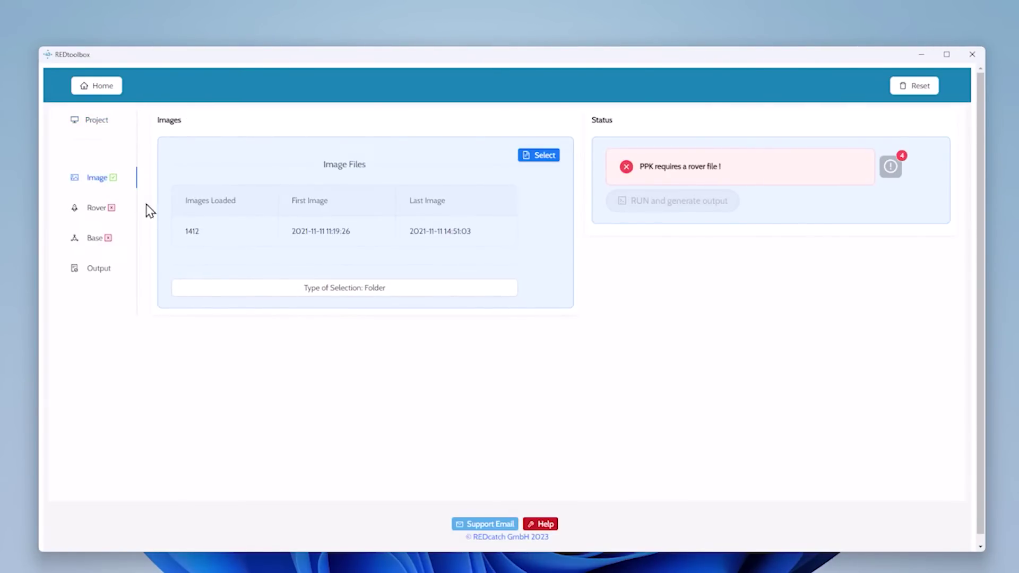
{"action": "left_click", "coordinate": [97, 213]}
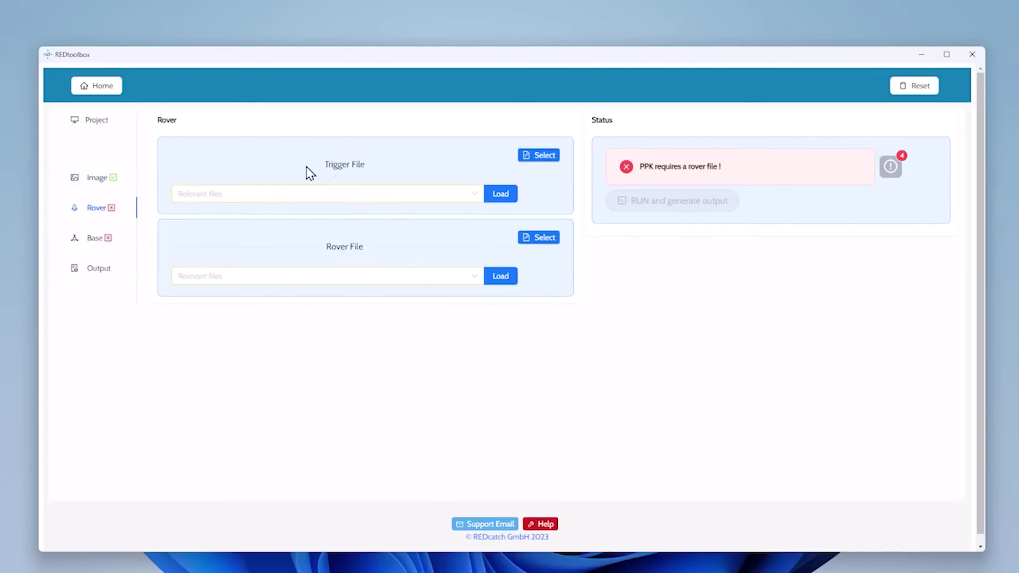
{"action": "left_click", "coordinate": [473, 192]}
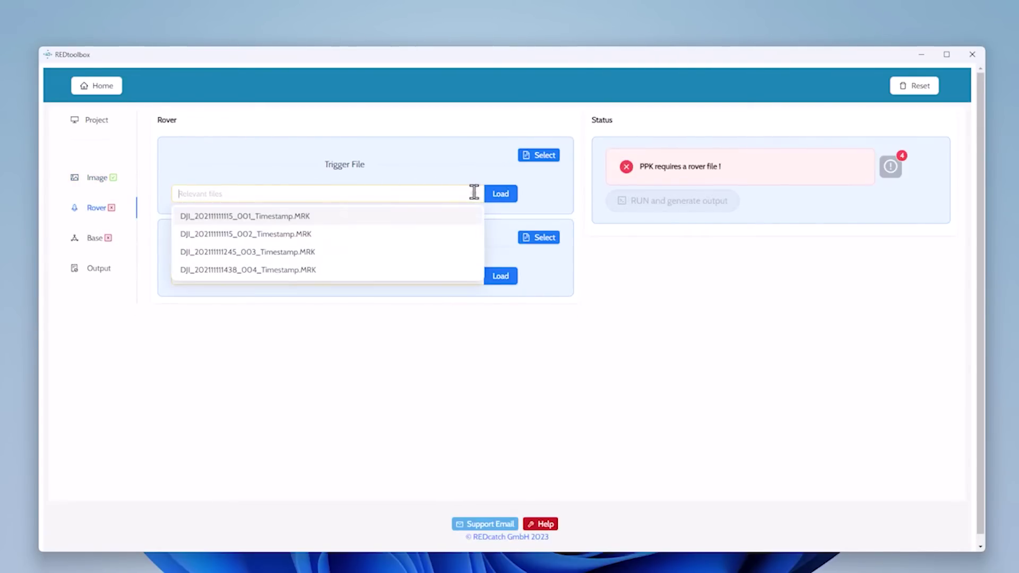
{"action": "left_click", "coordinate": [301, 218]}
{"action": "left_click", "coordinate": [296, 236]}
{"action": "left_click", "coordinate": [283, 252]}
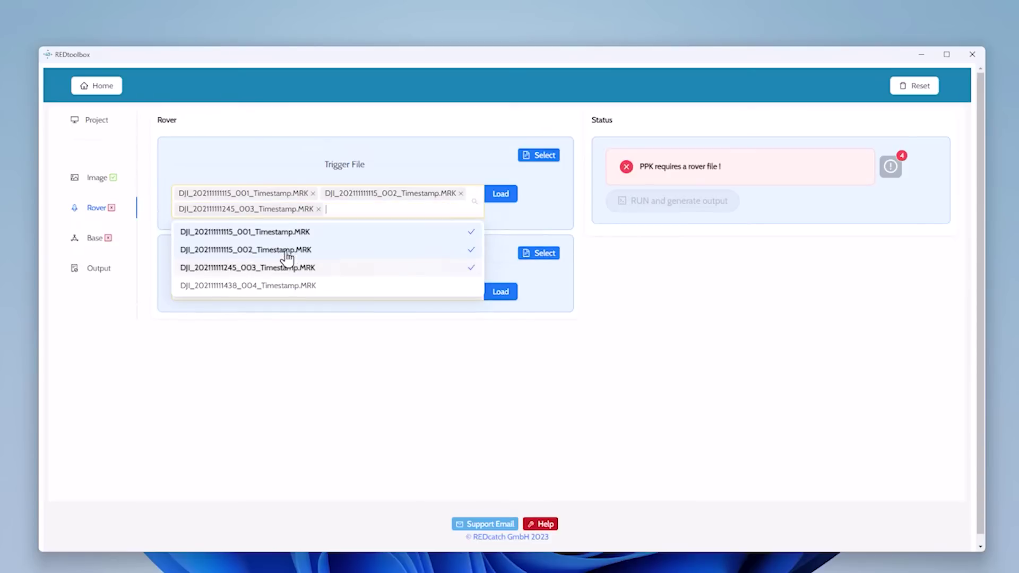
{"action": "left_click", "coordinate": [267, 287]}
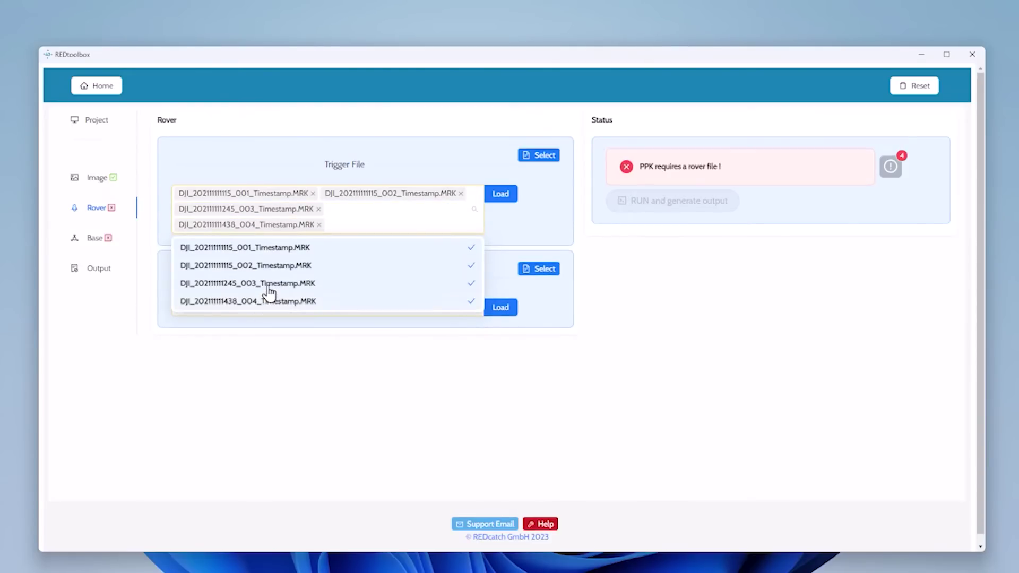
{"action": "left_click", "coordinate": [500, 195]}
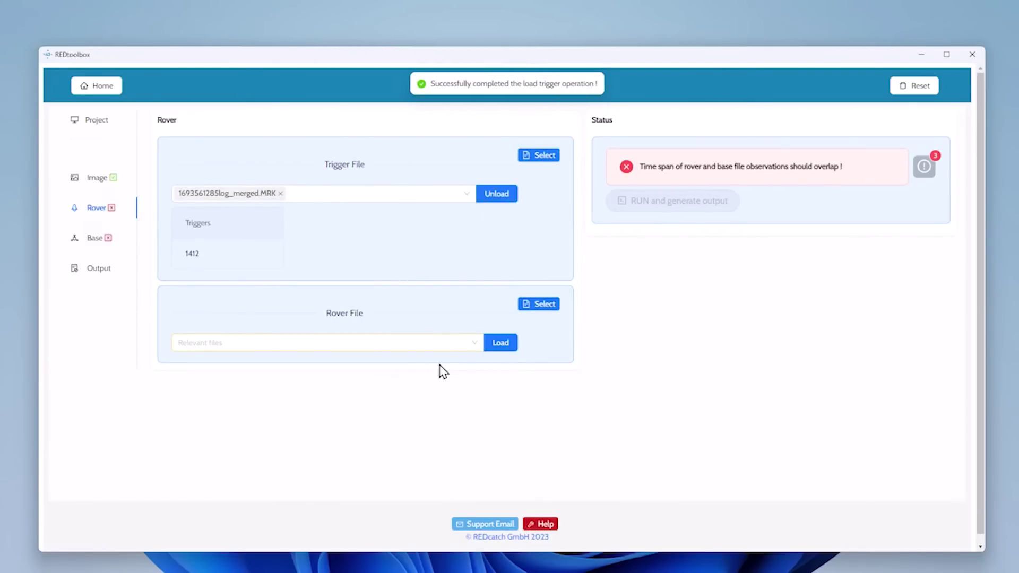
- Merge and load the 001–004 PPKOBS.obs rover files, spanning 19:18:21–22:52:22
{"action": "left_click", "coordinate": [479, 341]}
{"action": "left_click", "coordinate": [302, 367]}
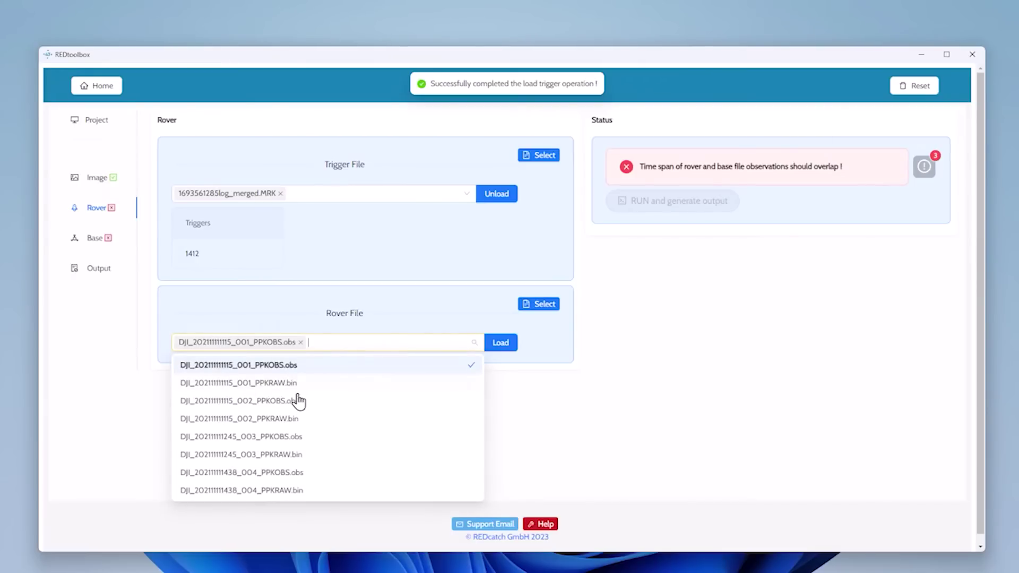
{"action": "left_click", "coordinate": [296, 399]}
{"action": "left_click", "coordinate": [302, 437]}
{"action": "left_click", "coordinate": [307, 488]}
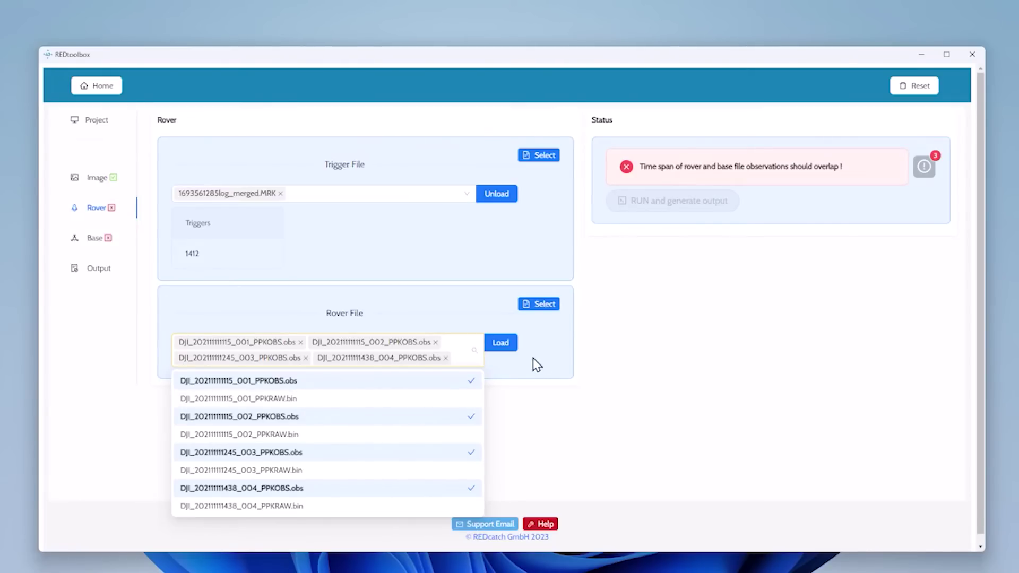
{"action": "left_click", "coordinate": [502, 346]}
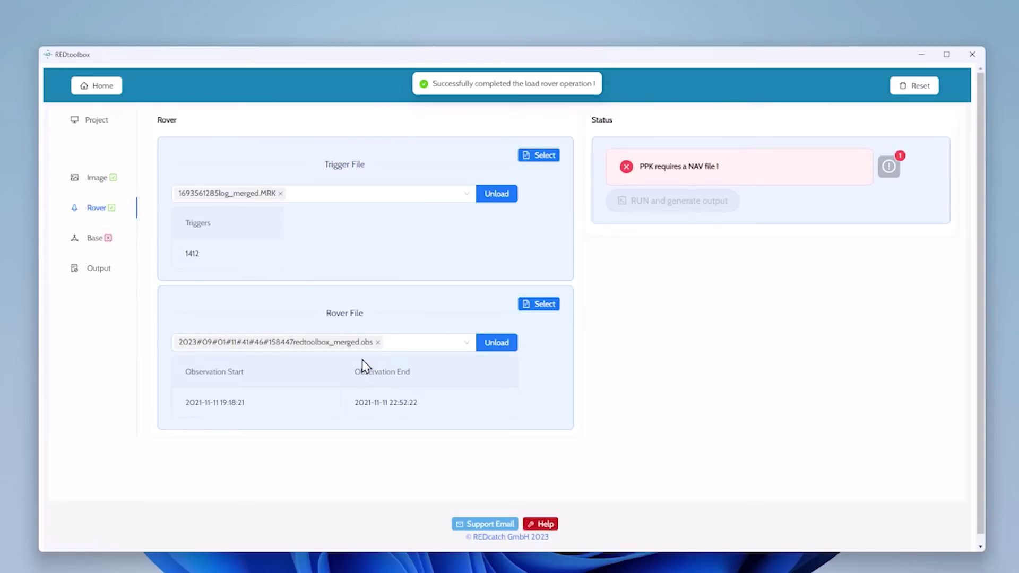
- Load the 20211111184049.21N base navigation file
{"action": "left_click", "coordinate": [95, 242]}
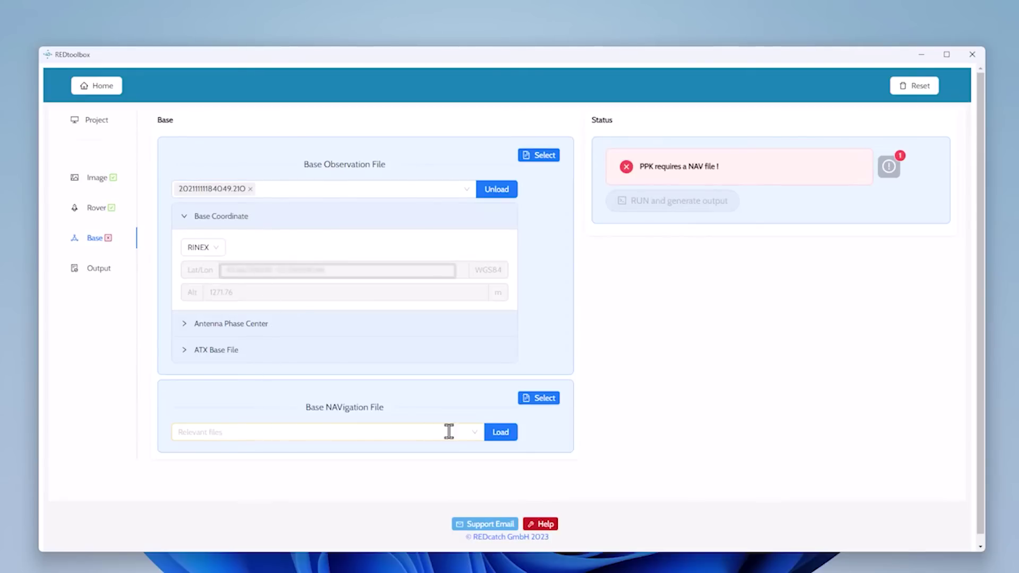
{"action": "left_click", "coordinate": [473, 431]}
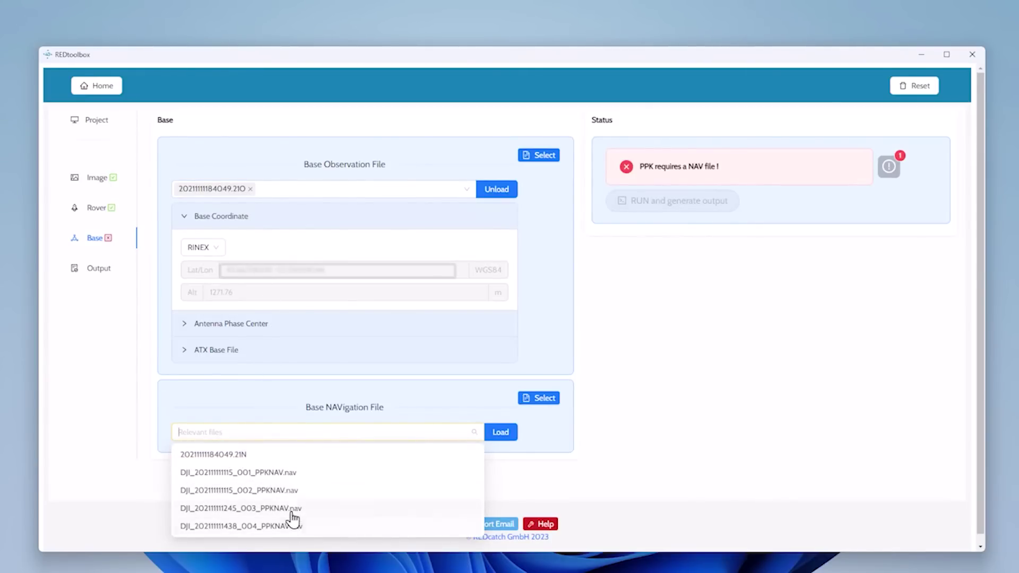
{"action": "left_click", "coordinate": [227, 455]}
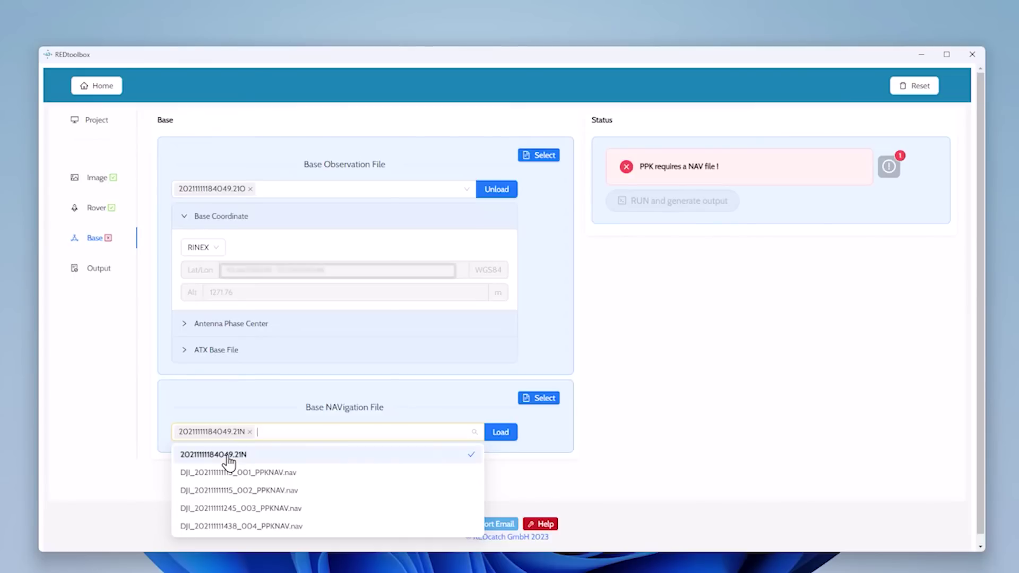
{"action": "left_click", "coordinate": [497, 439]}
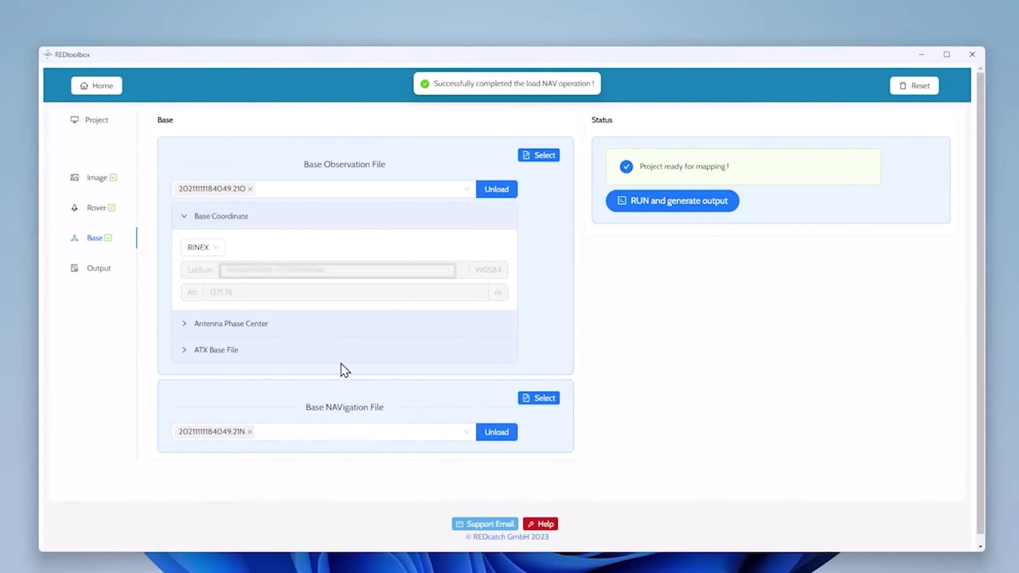
- Switch the base coordinate to Manual and set its altitude to 1268.65 m
{"action": "left_click", "coordinate": [218, 255]}
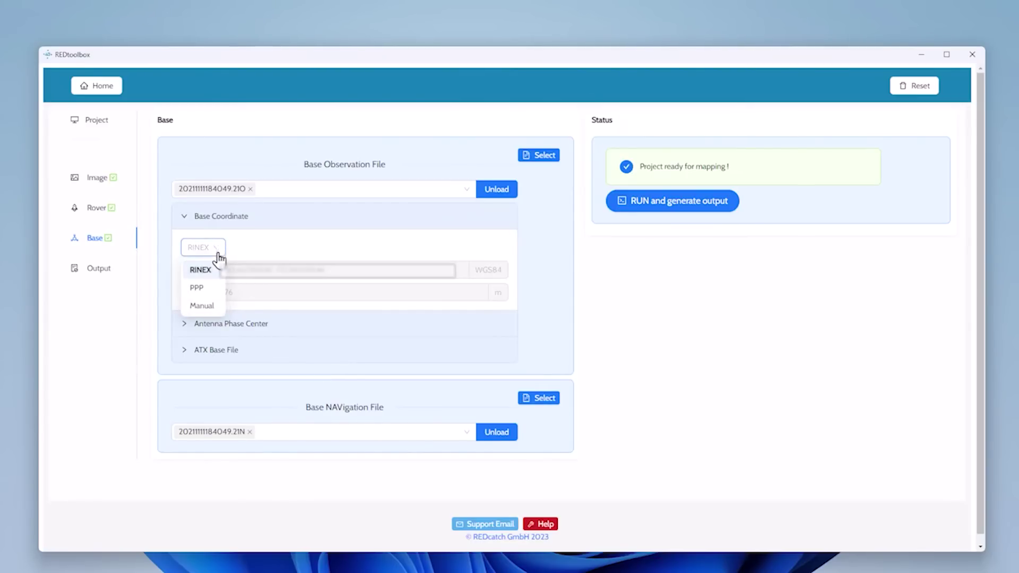
{"action": "left_click", "coordinate": [202, 306]}
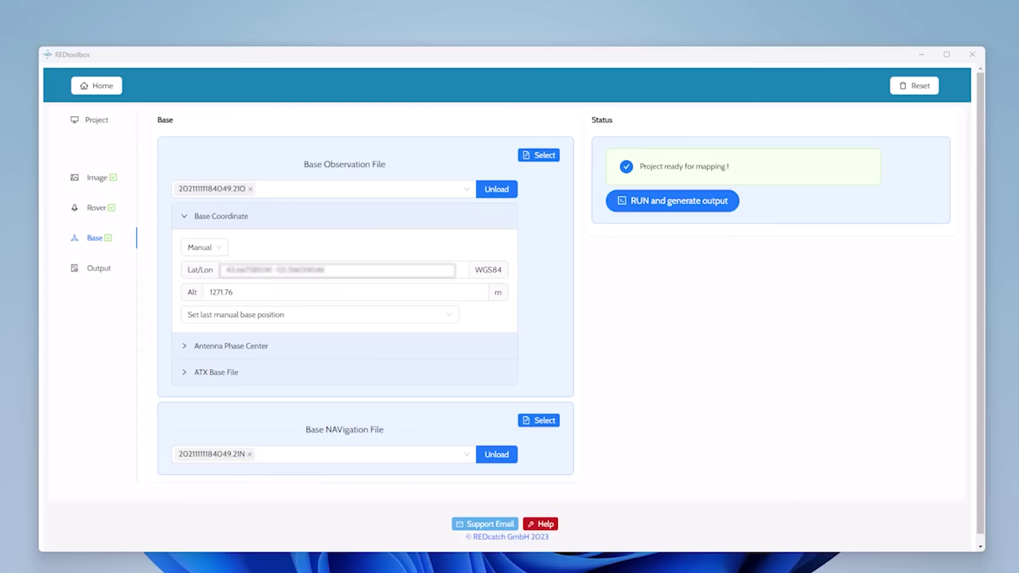
{"action": "left_click", "coordinate": [285, 268]}
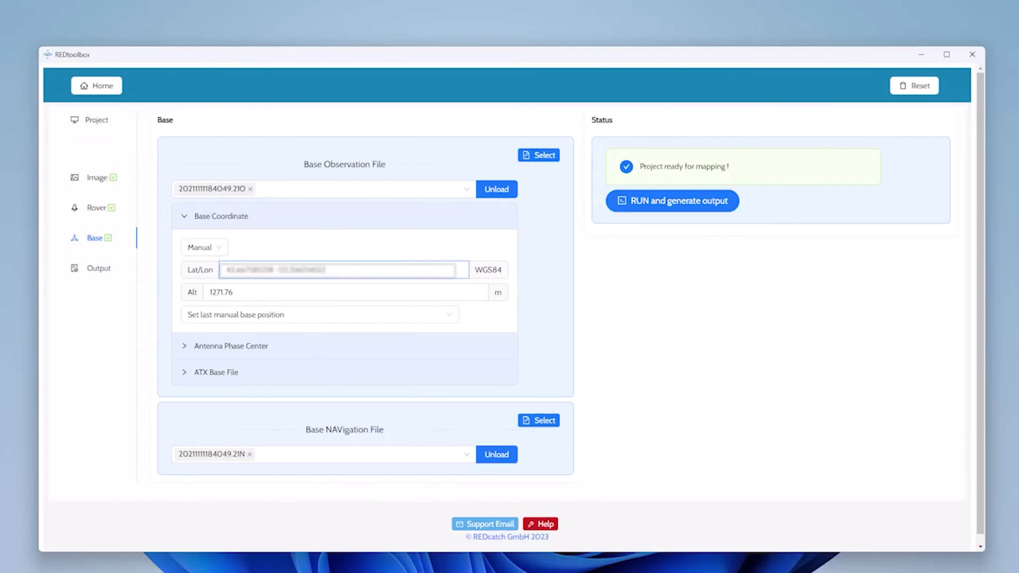
{"action": "left_click", "coordinate": [250, 293]}
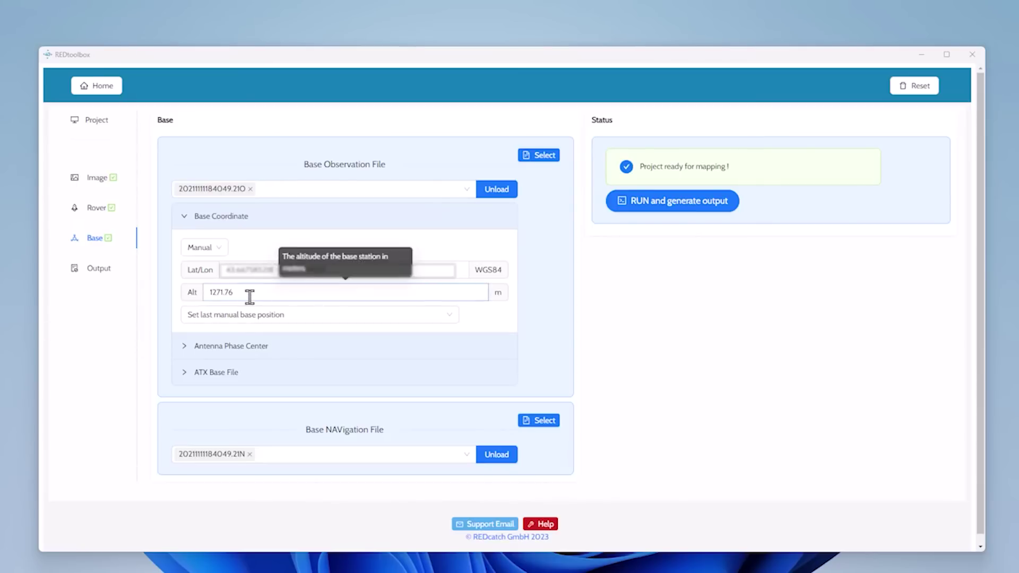
{"action": "key", "text": "ctrl+a"}
{"action": "type", "text": "1268.65"}
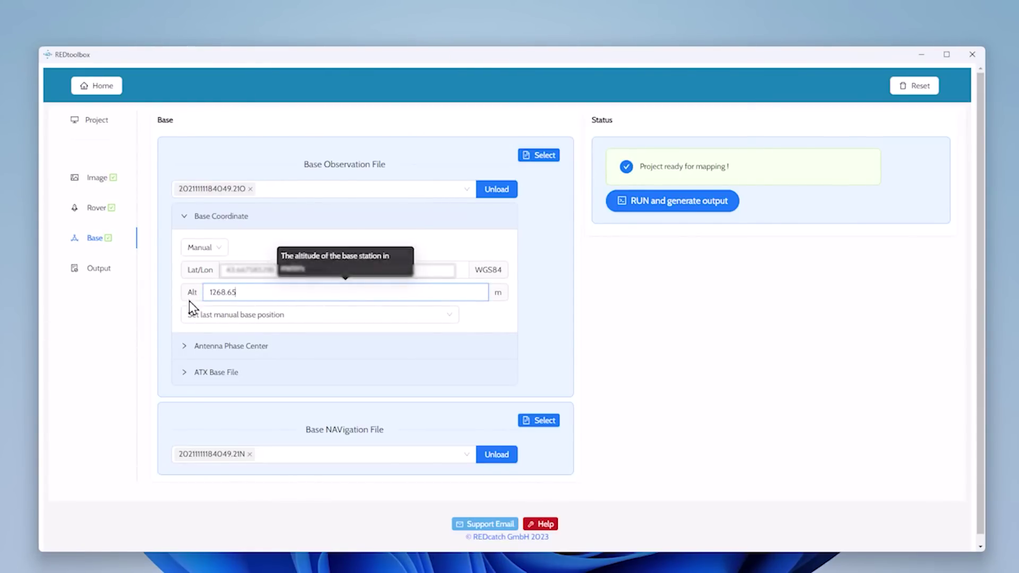
- Set the base antenna phase center reference to Ground with offsets 0.241 m and 1.8 m
{"action": "left_click", "coordinate": [182, 348]}
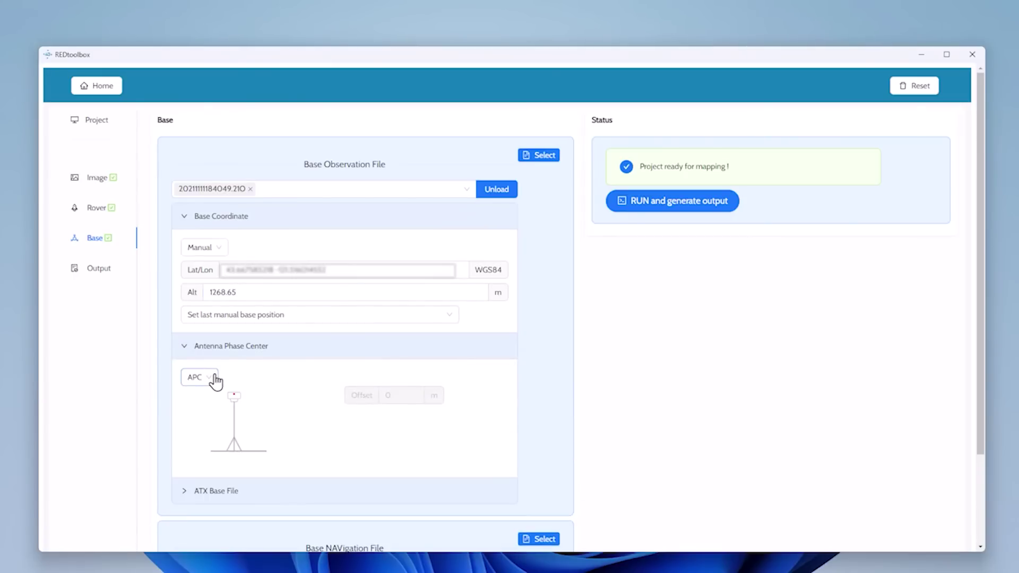
{"action": "left_click", "coordinate": [214, 378]}
{"action": "left_click", "coordinate": [199, 436]}
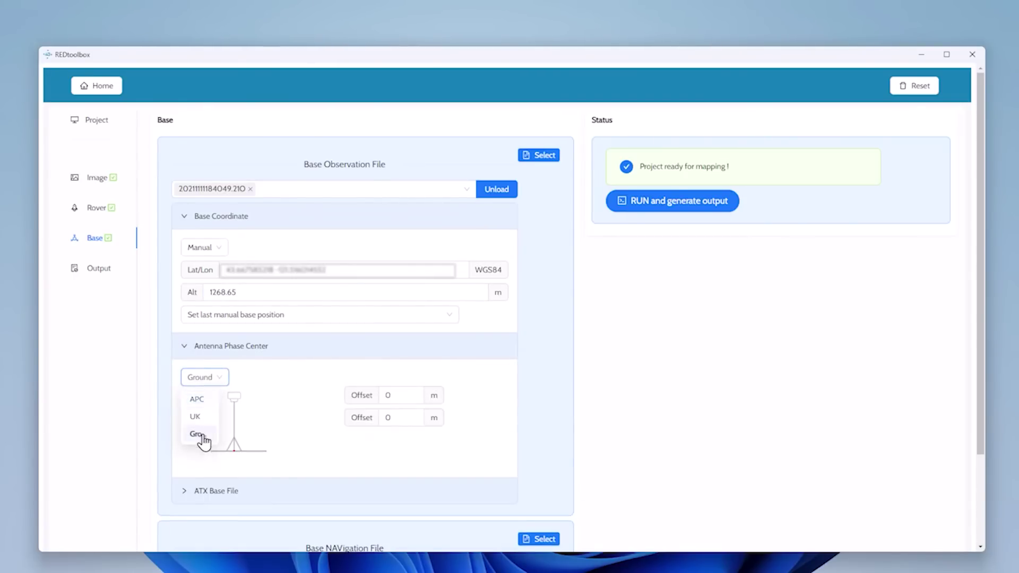
{"action": "left_click", "coordinate": [386, 418]}
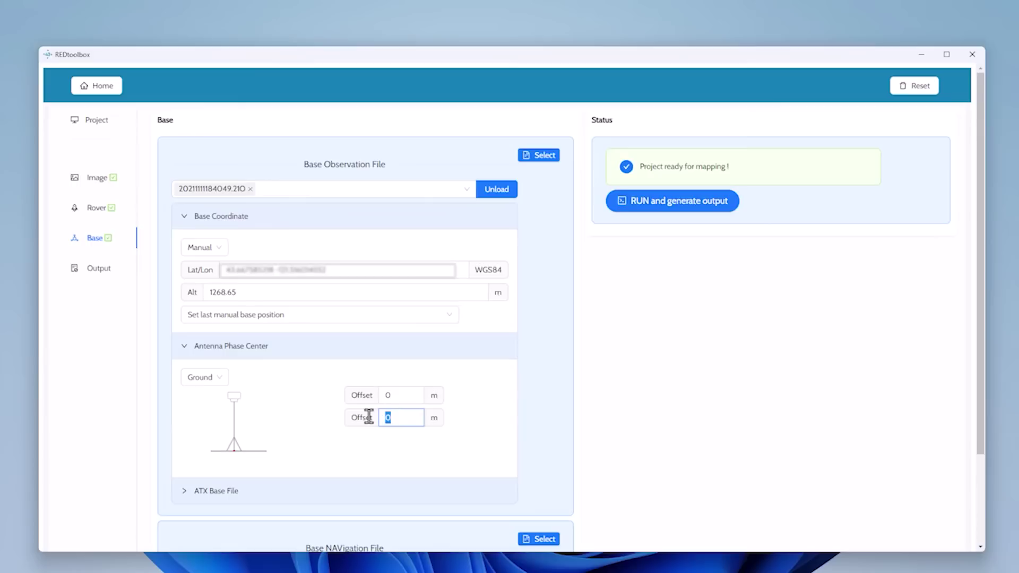
{"action": "left_click", "coordinate": [388, 396]}
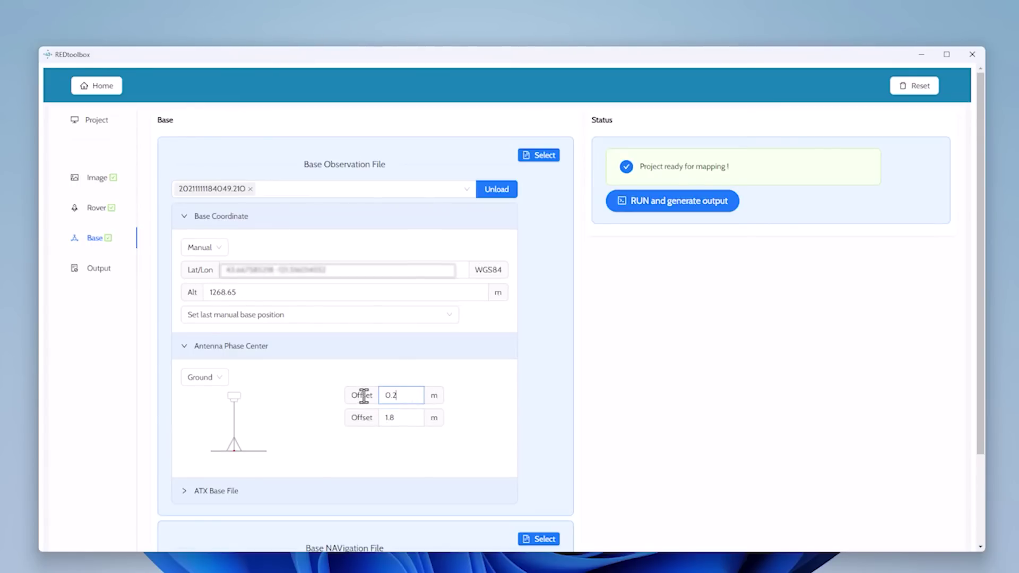
{"action": "left_click", "coordinate": [536, 377]}
- Run the PPK mapping with PDF report and Textfile outputs selected
{"action": "left_click", "coordinate": [105, 271]}
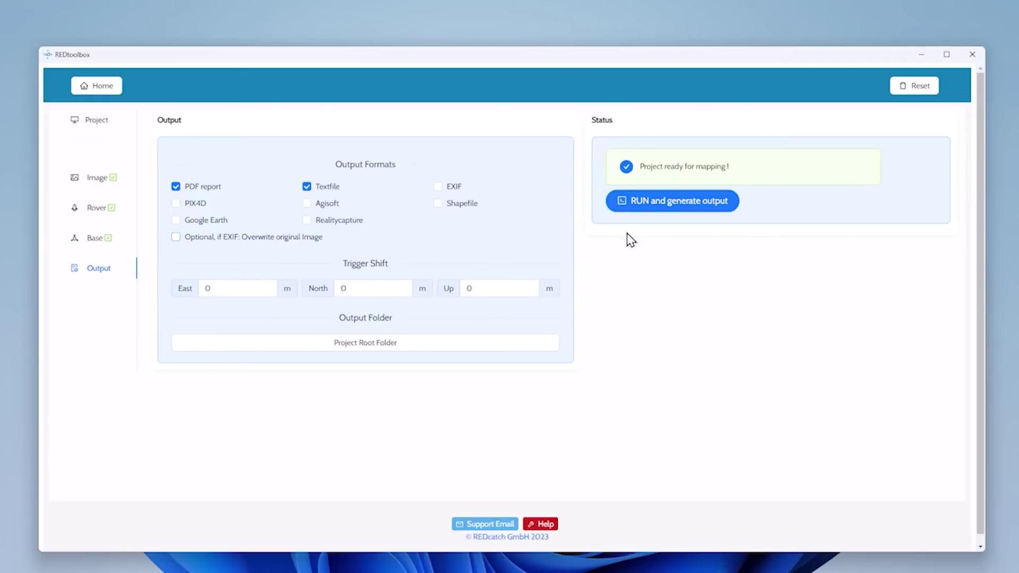
{"action": "left_click", "coordinate": [658, 212]}
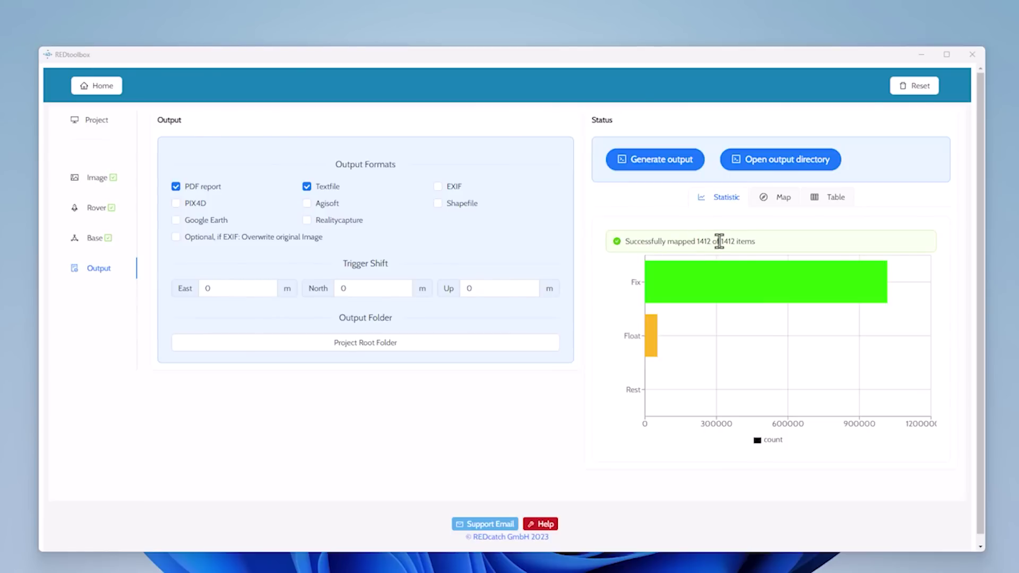
- Inspect the mapped image markers on the map, then show the per-image trigger quality table
{"action": "left_click", "coordinate": [784, 204]}
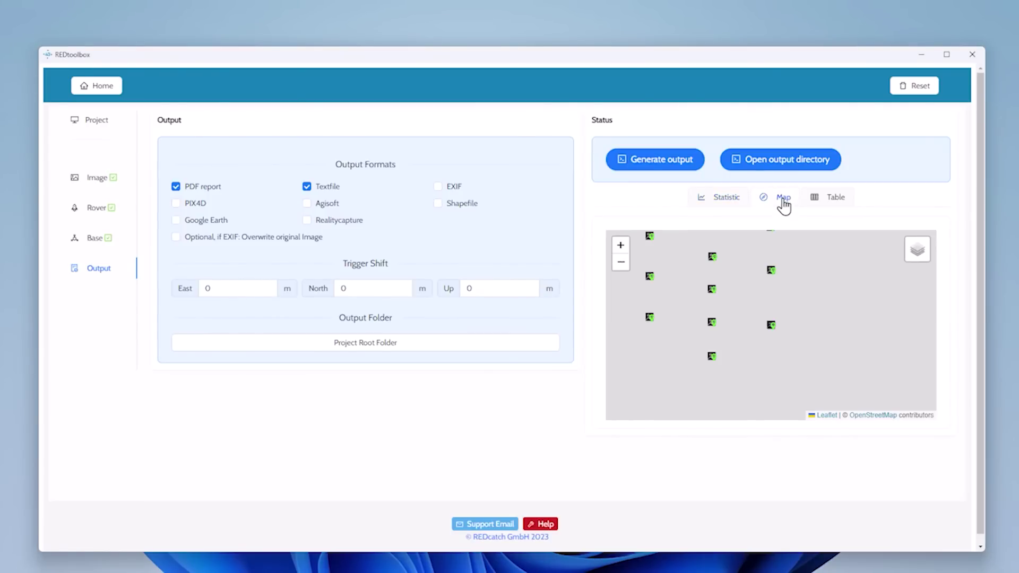
{"action": "scroll", "coordinate": [763, 298], "scroll_direction": "down", "scroll_amount": 2}
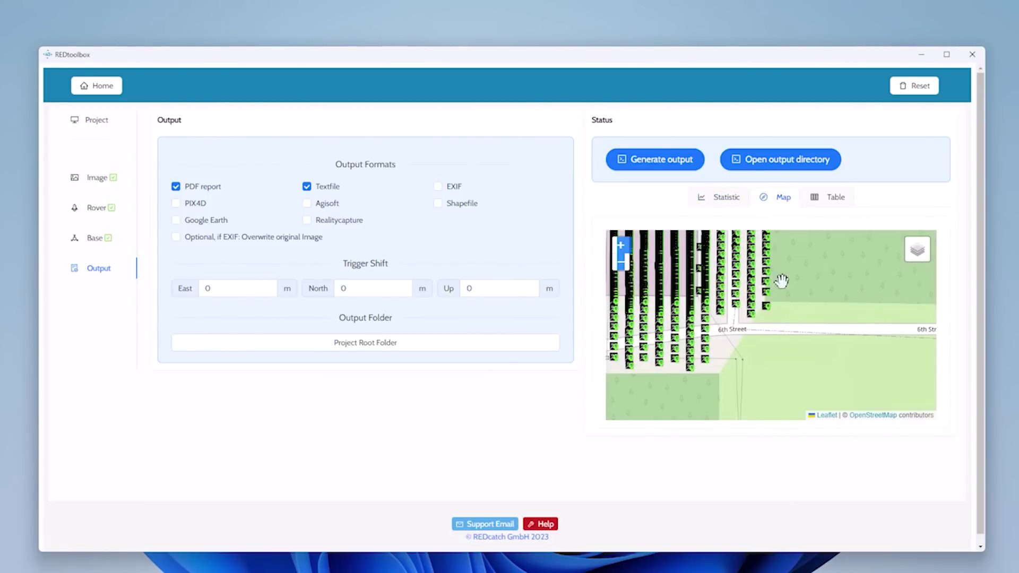
{"action": "left_click_drag", "start_coordinate": [780, 282], "coordinate": [806, 356]}
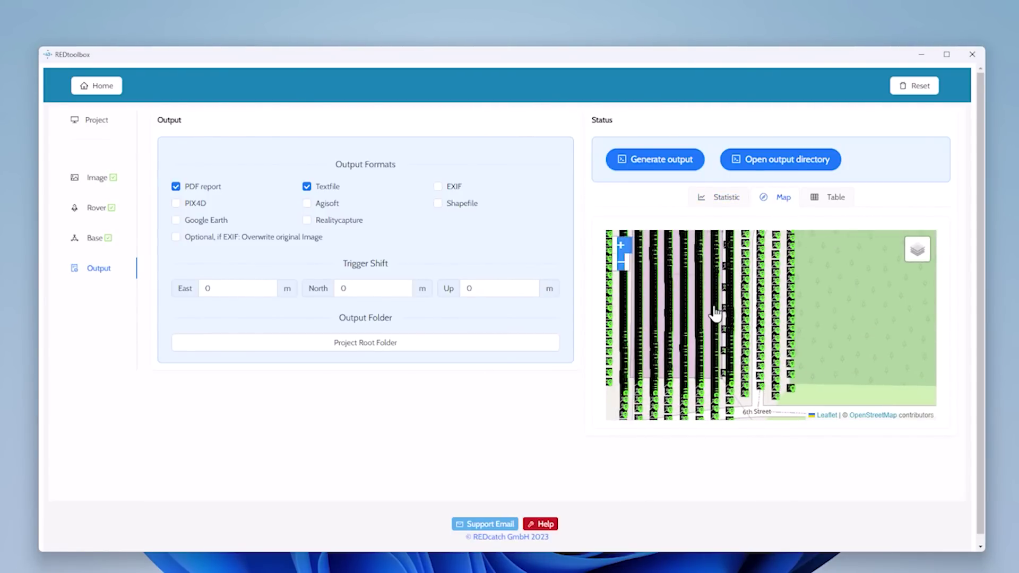
{"action": "scroll", "coordinate": [714, 313], "scroll_direction": "up", "scroll_amount": 1}
{"action": "scroll", "coordinate": [715, 313], "scroll_direction": "up", "scroll_amount": 1}
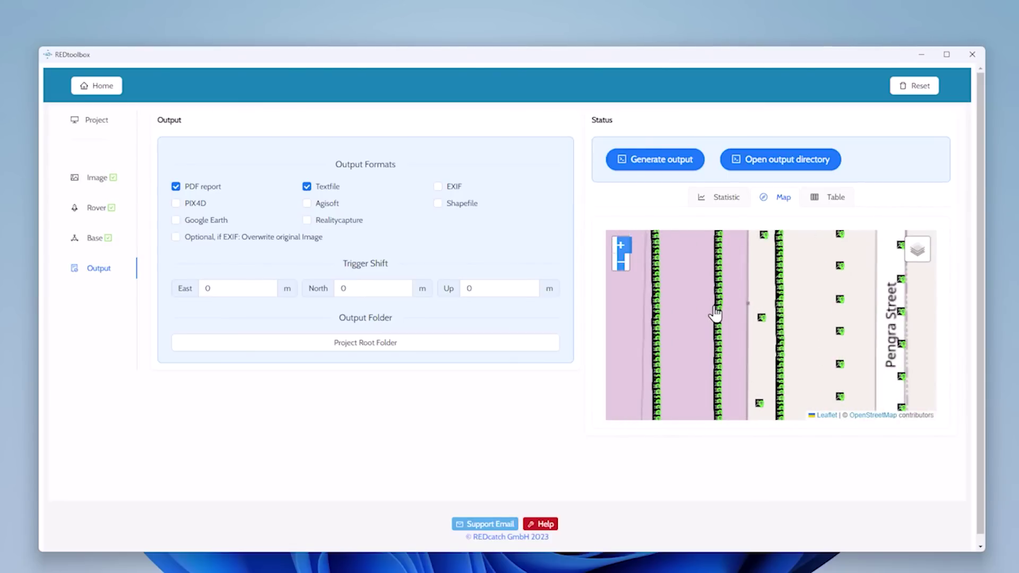
{"action": "scroll", "coordinate": [715, 313], "scroll_direction": "down", "scroll_amount": 4}
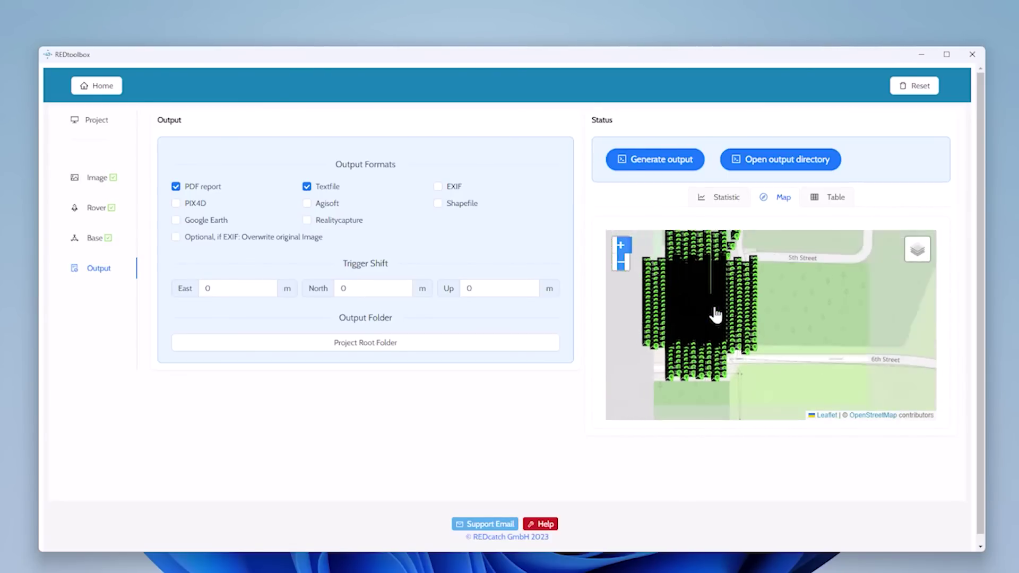
{"action": "left_click_drag", "start_coordinate": [714, 313], "coordinate": [712, 350]}
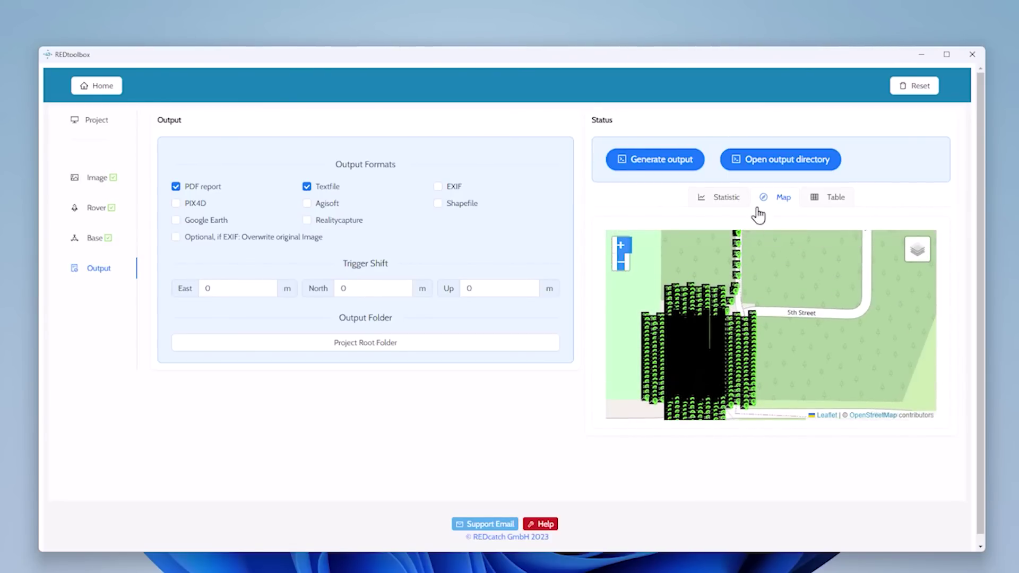
{"action": "left_click", "coordinate": [831, 198]}
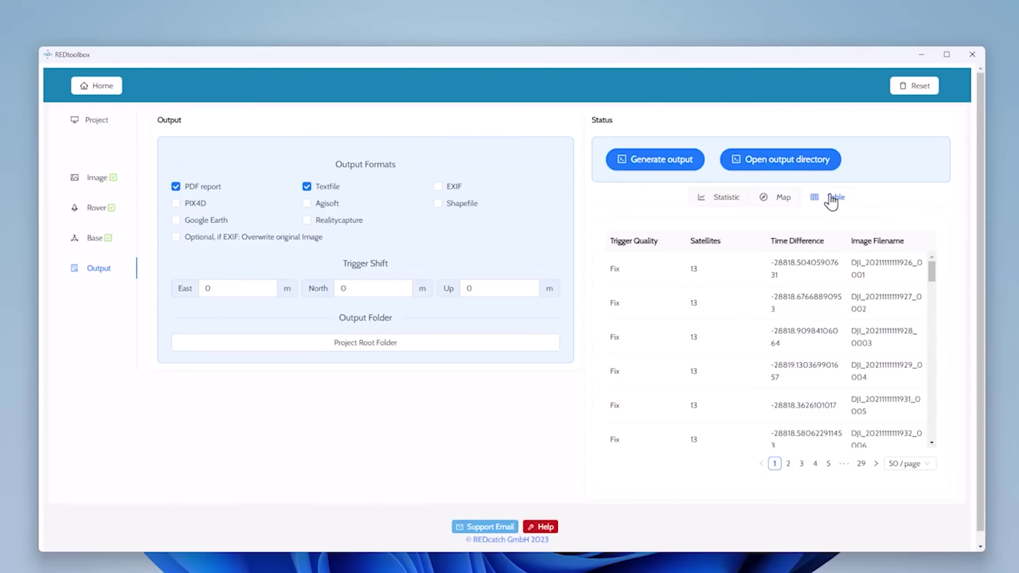
- Generate the PDF report and text output files and open their output folder
{"action": "left_click", "coordinate": [676, 164]}
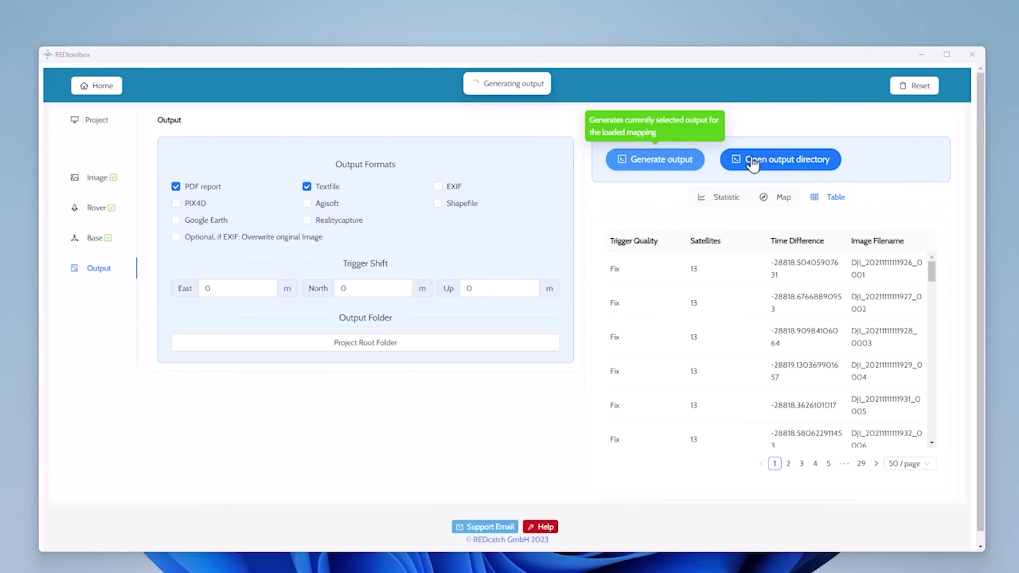
{"action": "left_click", "coordinate": [788, 166]}
{"action": "left_click_drag", "start_coordinate": [402, 29], "coordinate": [388, 38]}
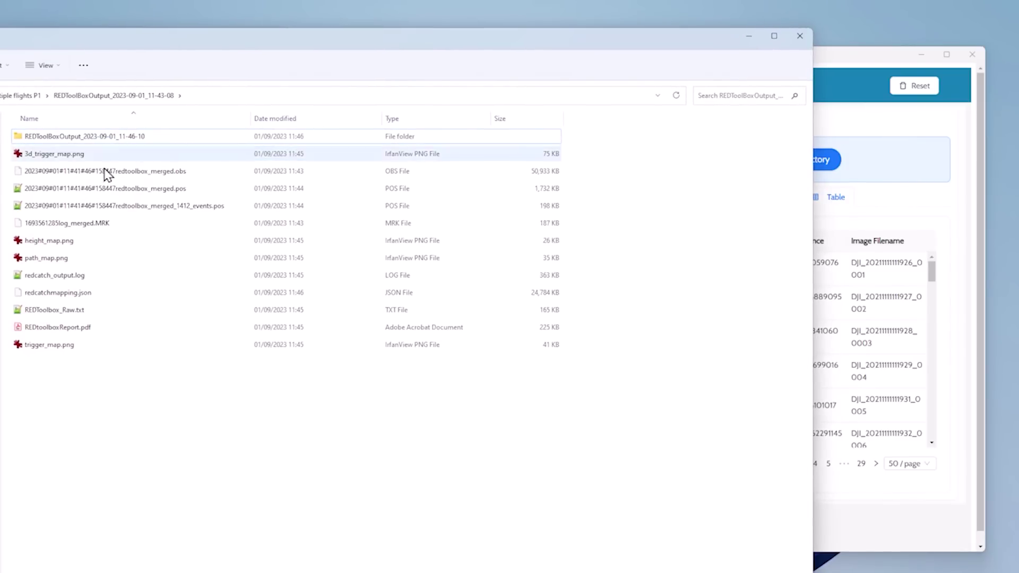
- Open and scroll through REDToolbox_Raw.txt, then open REDtoolboxReport.pdf
{"action": "double_click", "coordinate": [72, 312]}
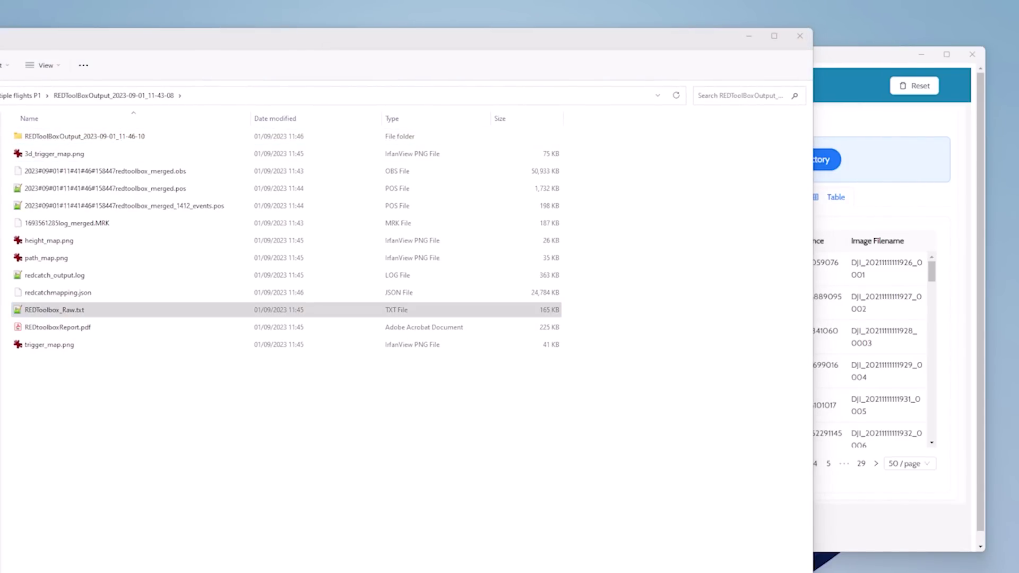
{"action": "left_click_drag", "start_coordinate": [608, 103], "coordinate": [605, 360]}
{"action": "left_click", "coordinate": [41, 331]}
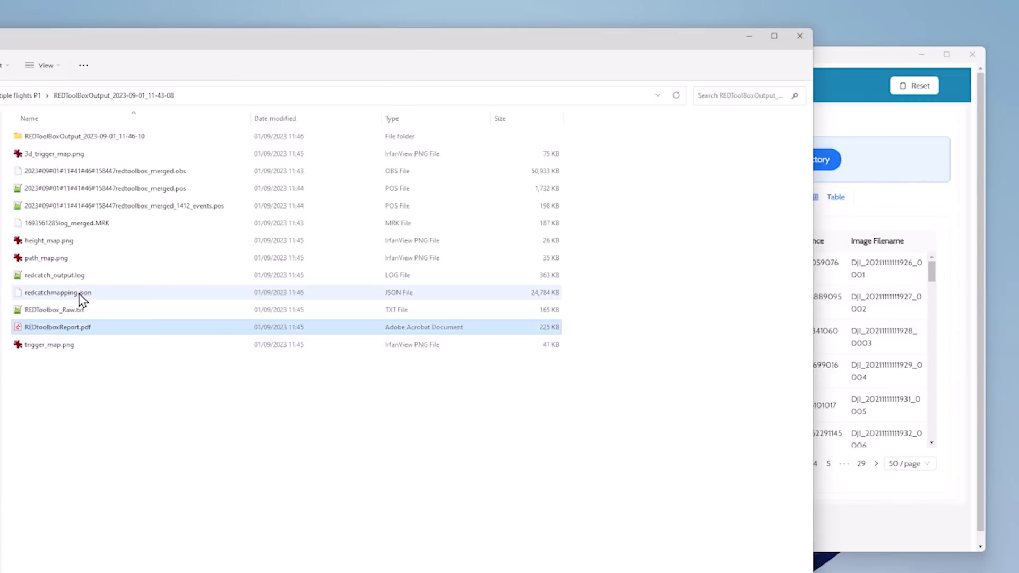
{"action": "double_click", "coordinate": [41, 329]}
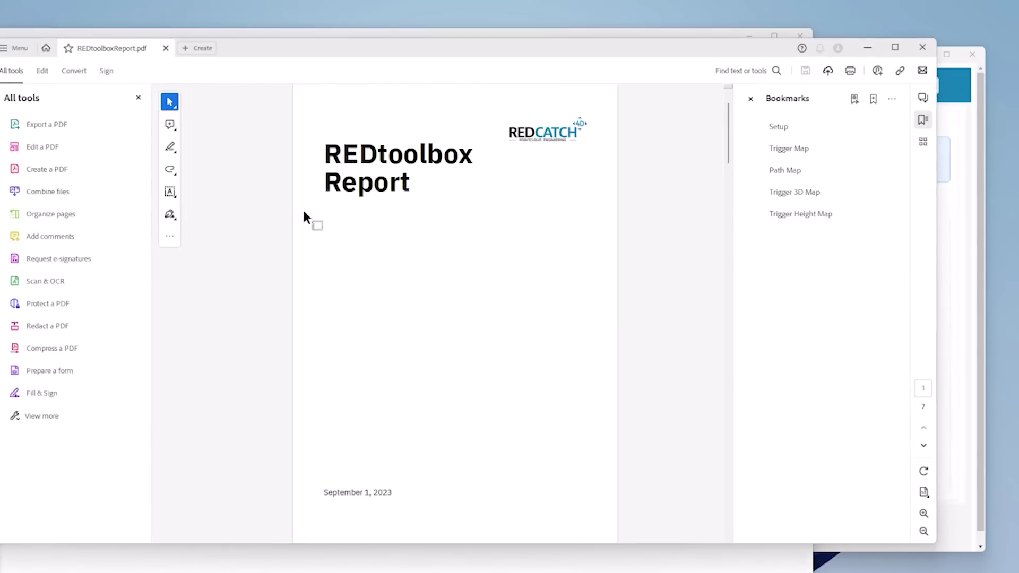
- Scroll the PDF report past Setup and Trigger Map down to 3 Path Map, then close Acrobat
{"action": "scroll", "coordinate": [421, 209], "scroll_direction": "down", "scroll_amount": 15}
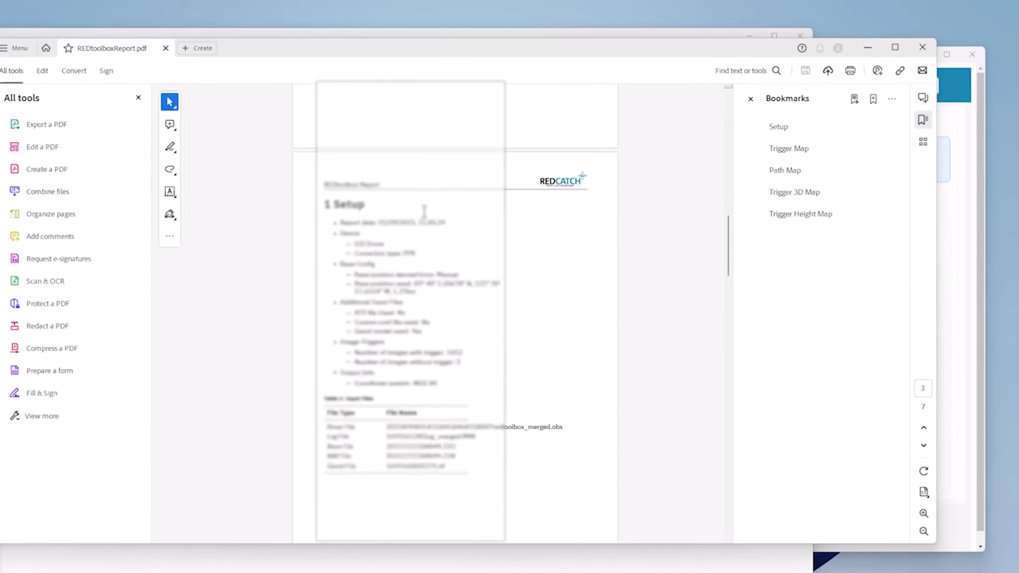
{"action": "scroll", "coordinate": [424, 211], "scroll_direction": "down", "scroll_amount": 3}
{"action": "scroll", "coordinate": [464, 227], "scroll_direction": "down", "scroll_amount": 5}
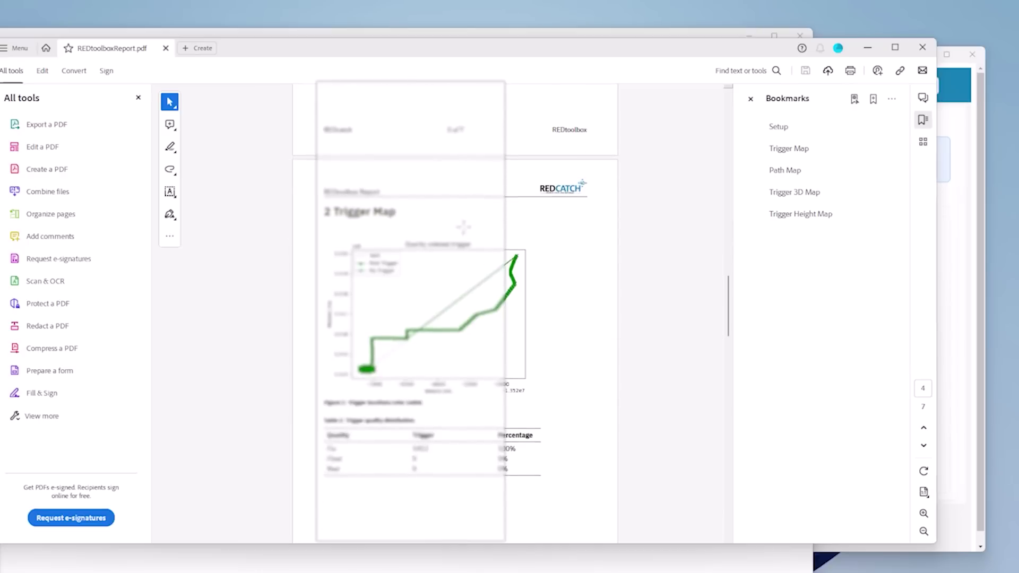
{"action": "scroll", "coordinate": [476, 323], "scroll_direction": "down", "scroll_amount": 5}
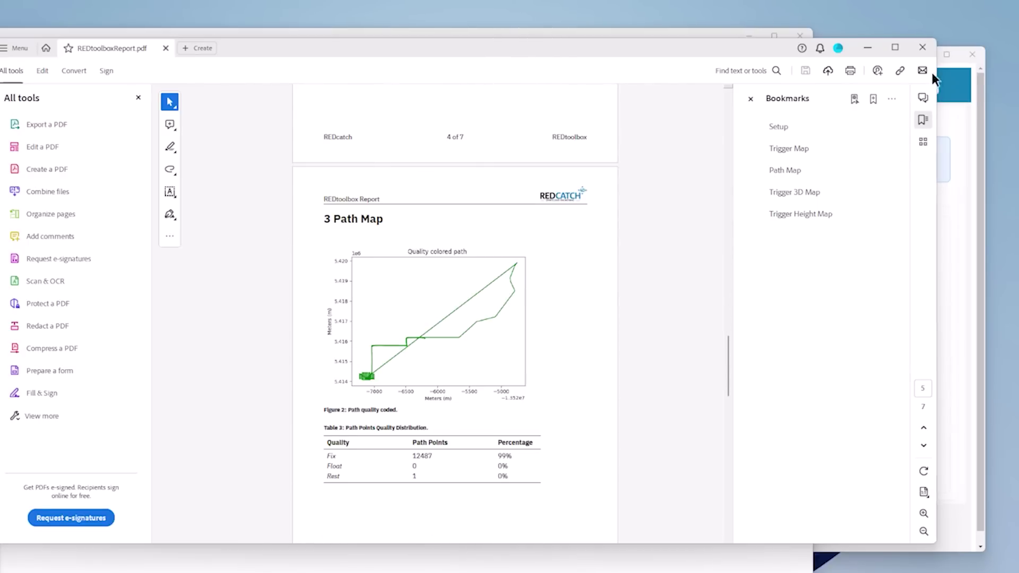
{"action": "left_click", "coordinate": [929, 49]}
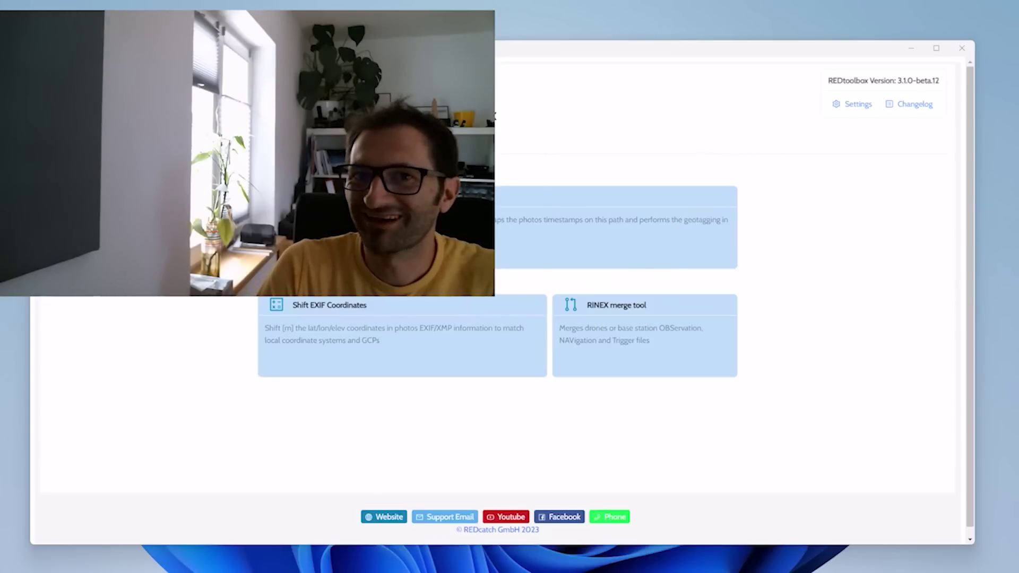